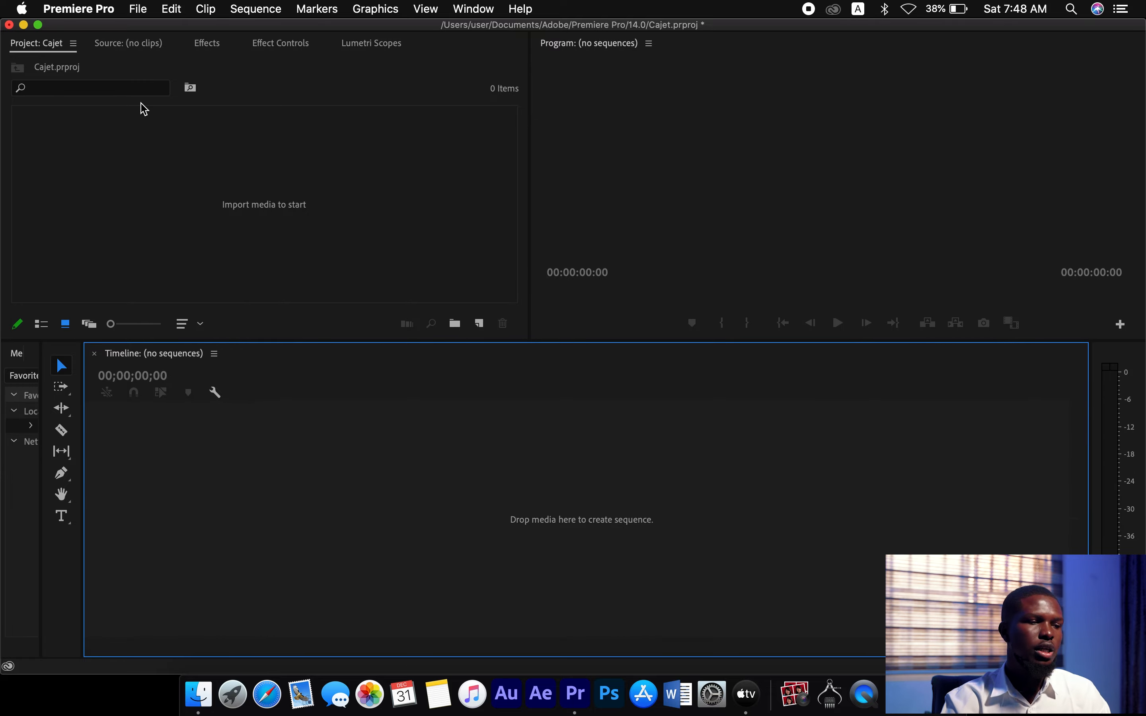
# - Start a new sequence and choose the DV - PAL Widescreen 48kHz preset for it
pyautogui.click(137, 8)
pyautogui.click(137, 10)
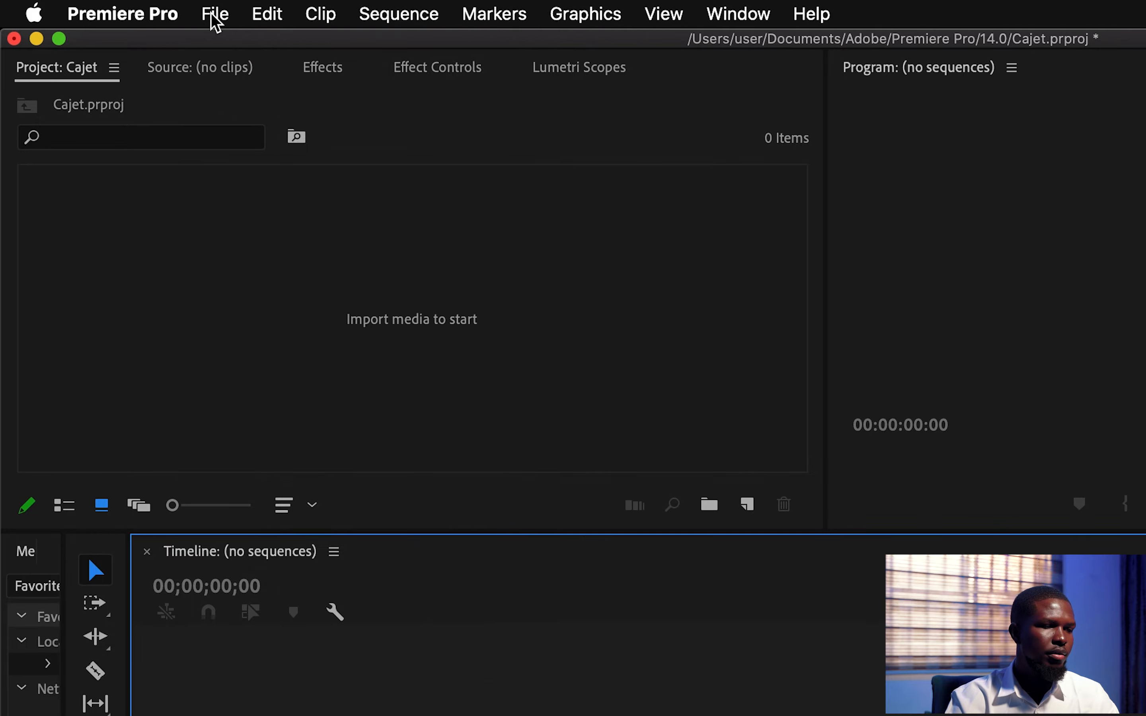
pyautogui.click(214, 19)
pyautogui.moveTo(265, 46)
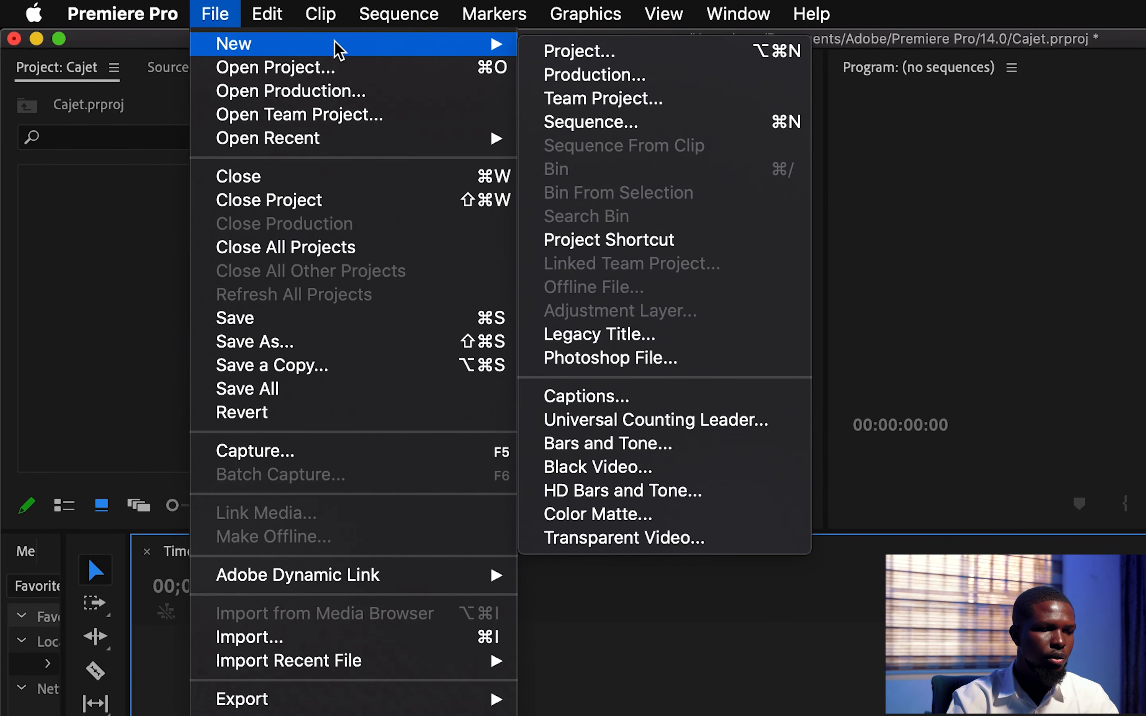
pyautogui.click(637, 124)
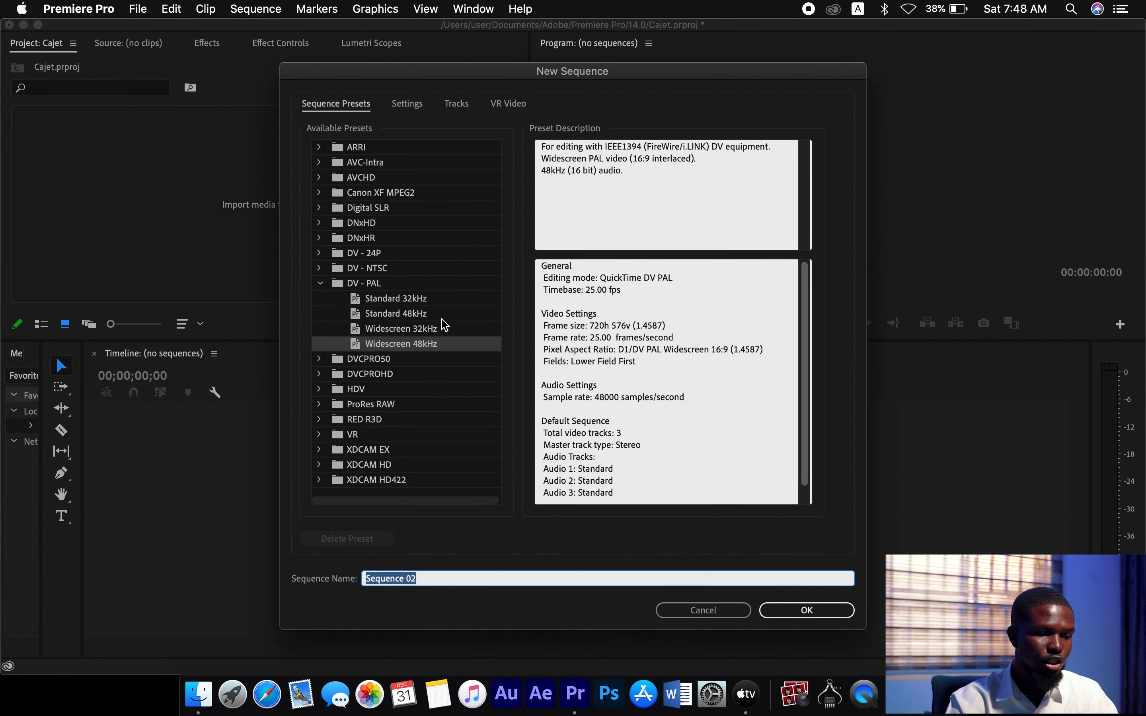
pyautogui.click(379, 331)
pyautogui.click(386, 314)
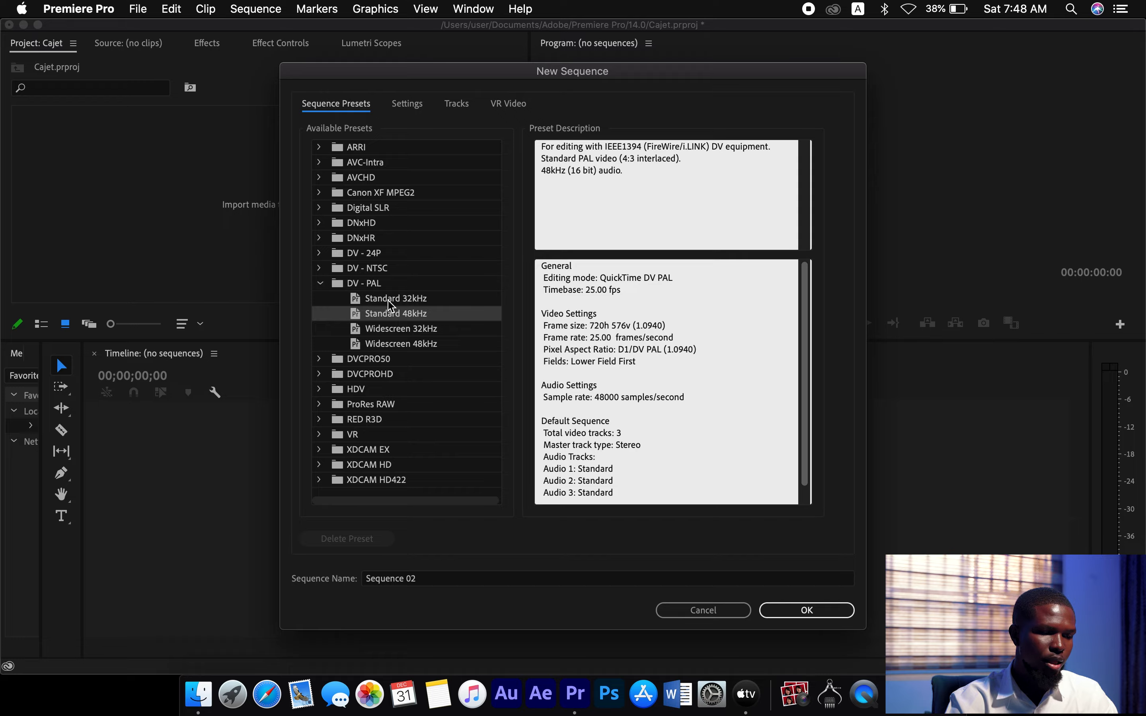
pyautogui.click(389, 299)
pyautogui.click(393, 346)
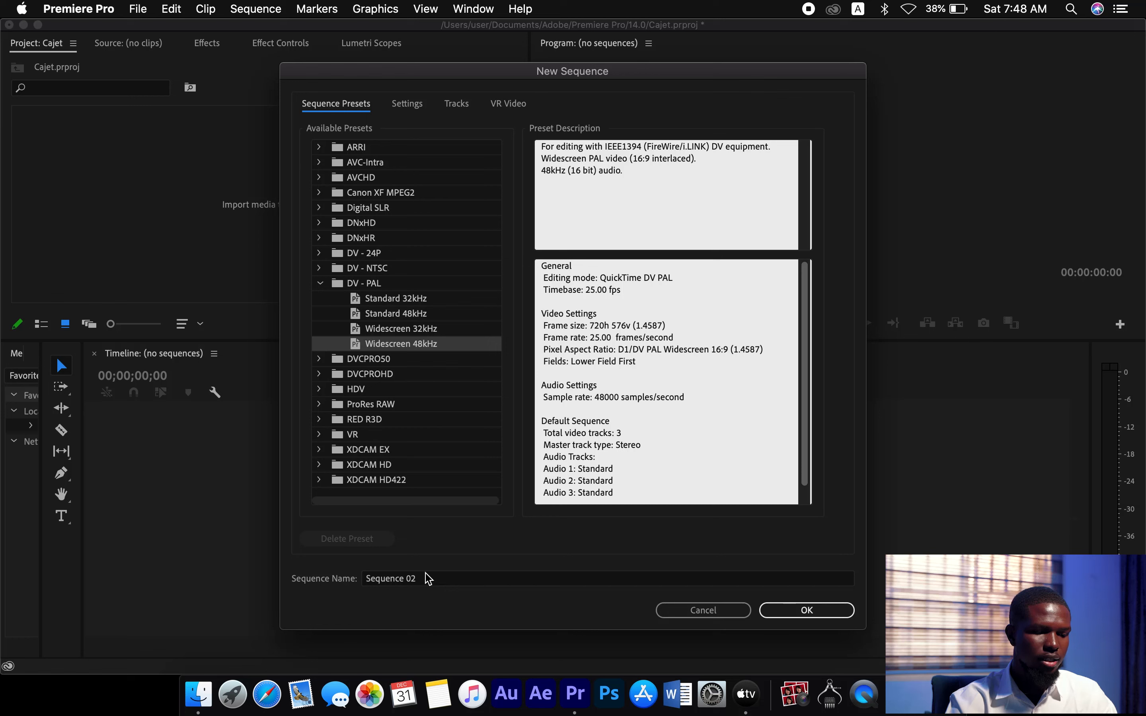
# - Name the new sequence Tobe and create it
pyautogui.click(427, 579)
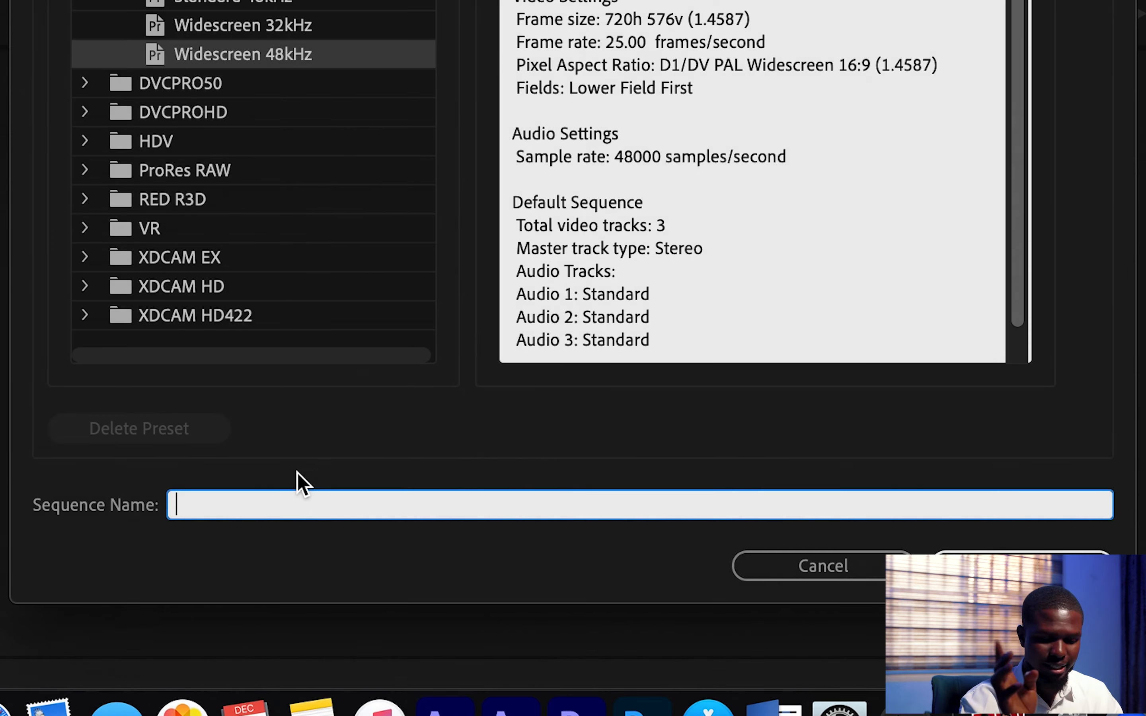
pyautogui.write('Tobe')
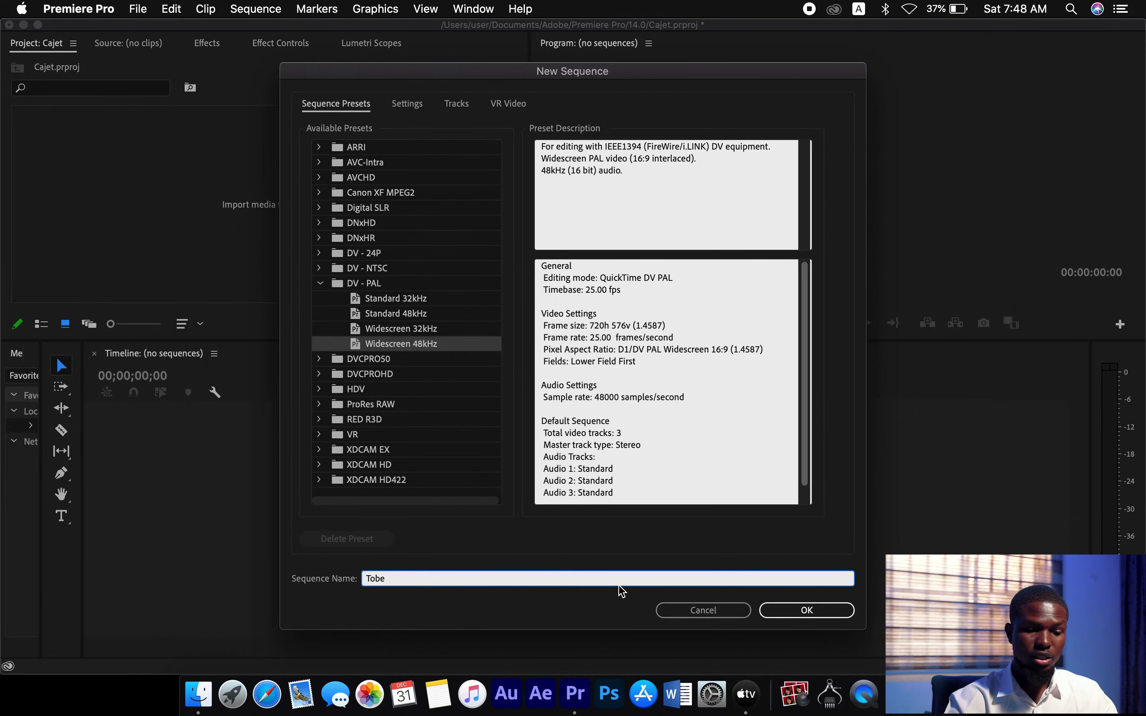
pyautogui.click(792, 614)
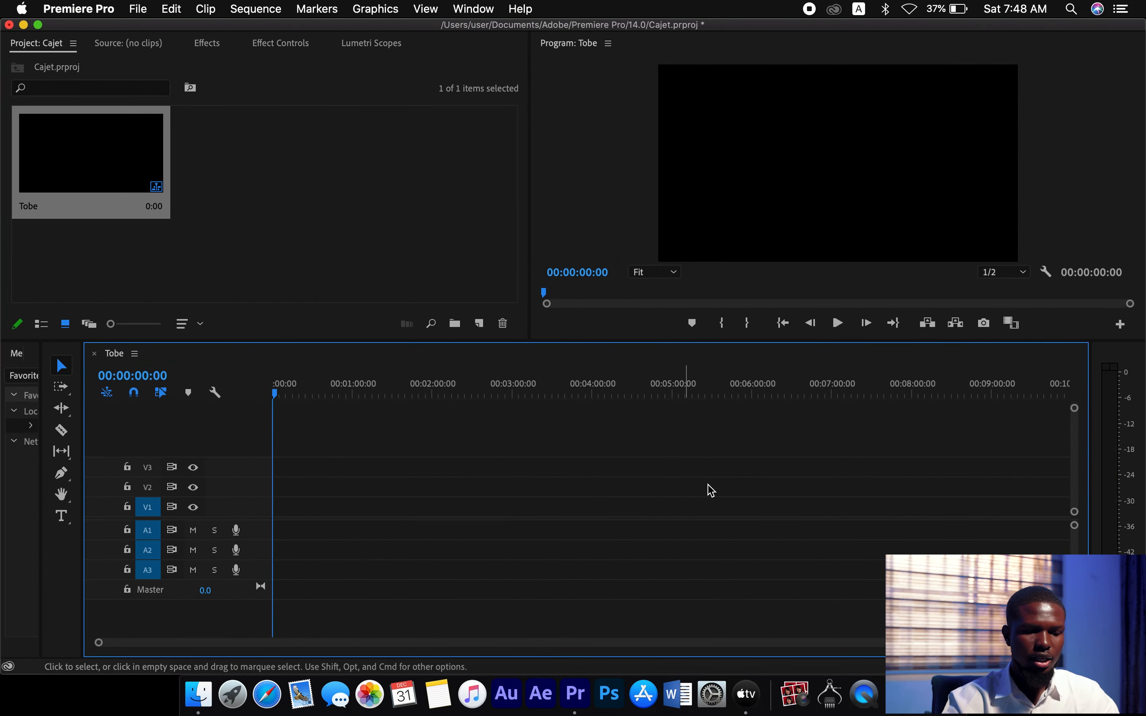
# - Delete the Tobe sequence from the project
pyautogui.click(104, 160)
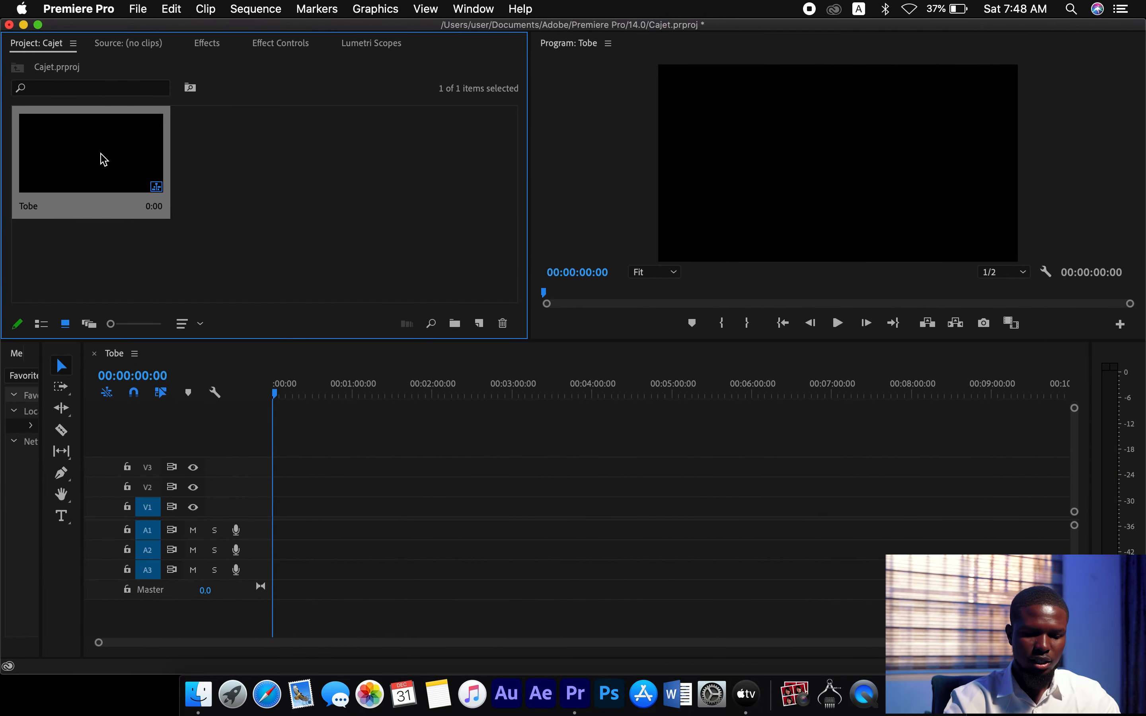
pyautogui.press('Delete')
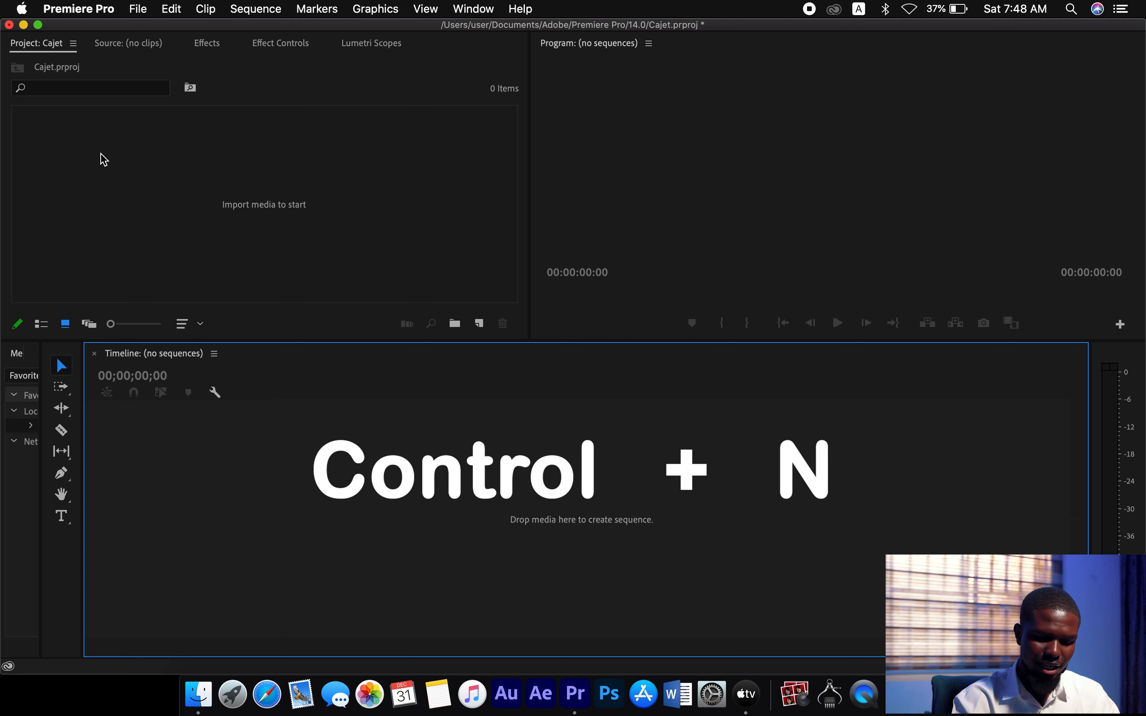
# - Create another sequence with the DV - PAL Widescreen 48kHz preset, keeping the suggested name Sequence 03
pyautogui.press('super+n')
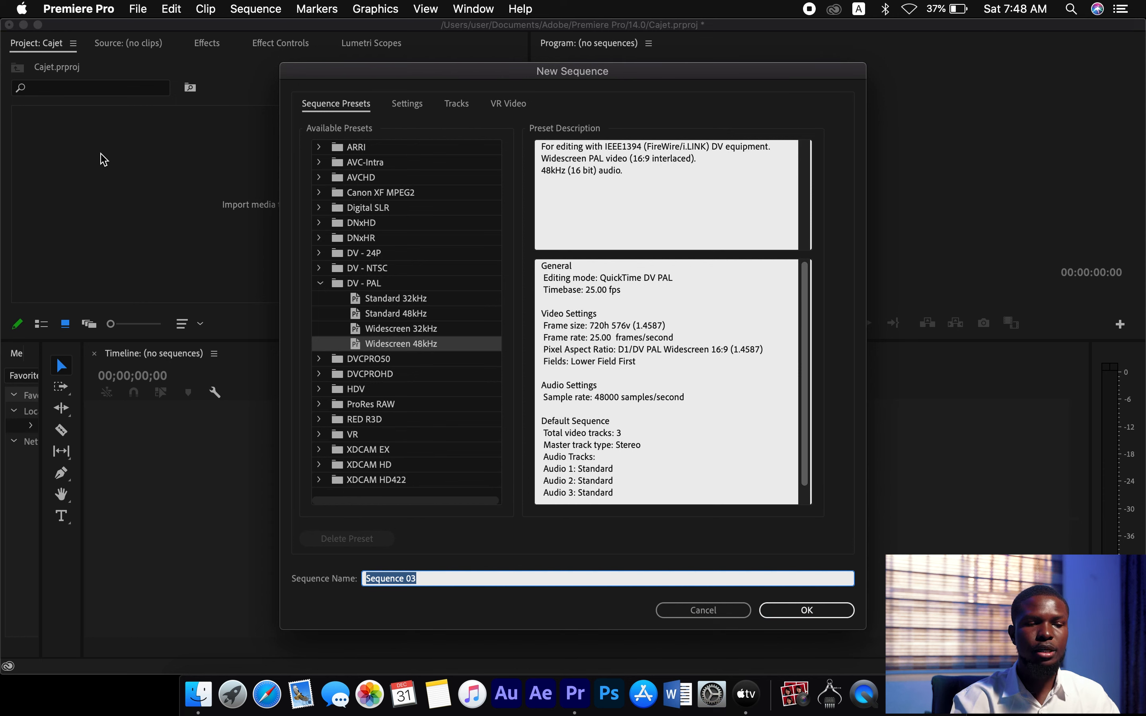
pyautogui.click(391, 314)
pyautogui.click(393, 298)
pyautogui.click(396, 346)
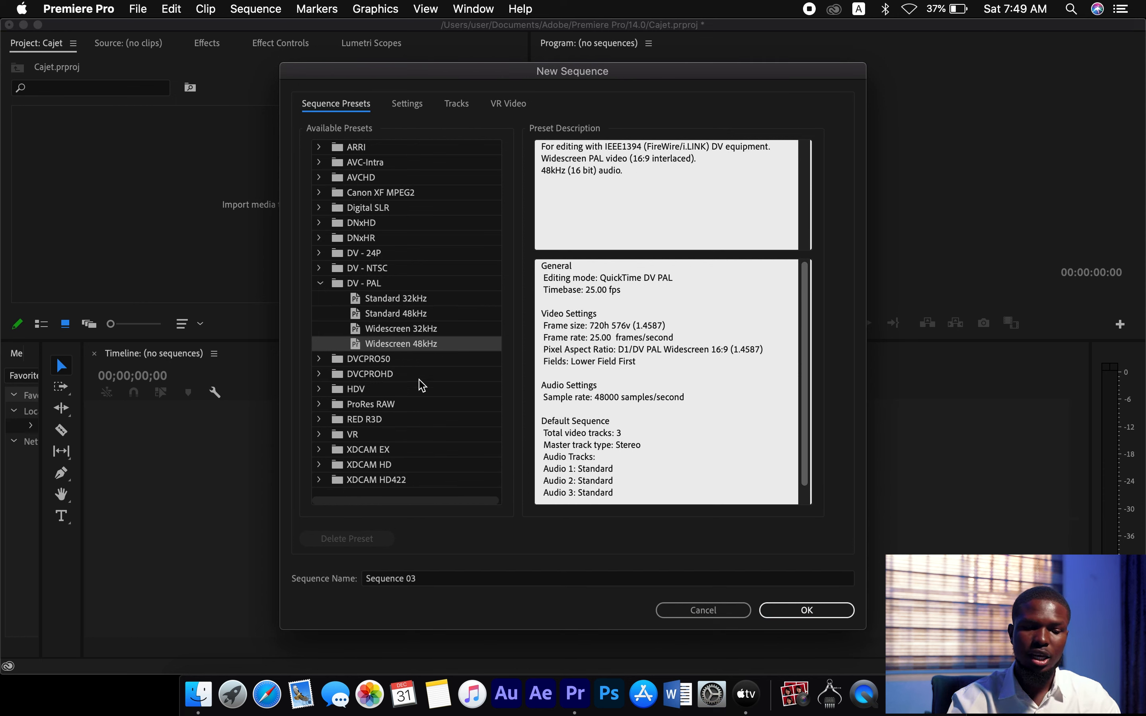
pyautogui.click(806, 613)
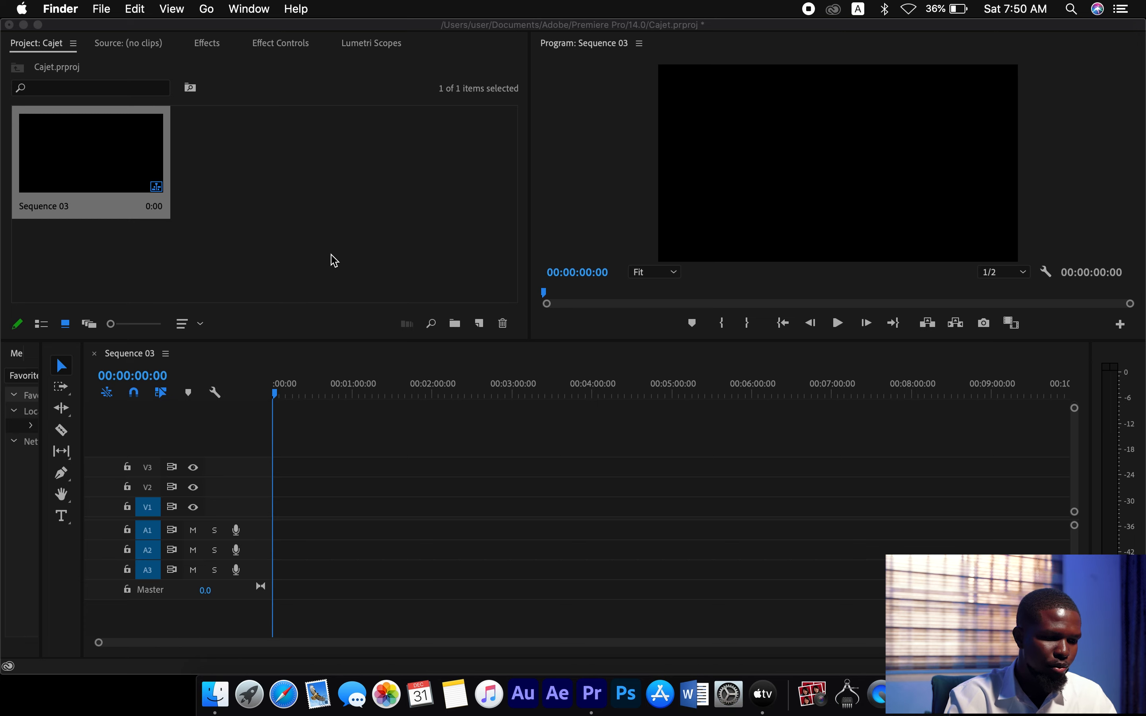
# - Switch to Finder and import C7789.MP4 from the J home folder into the Premiere Pro project, minimizing the Finder window
pyautogui.click(215, 693)
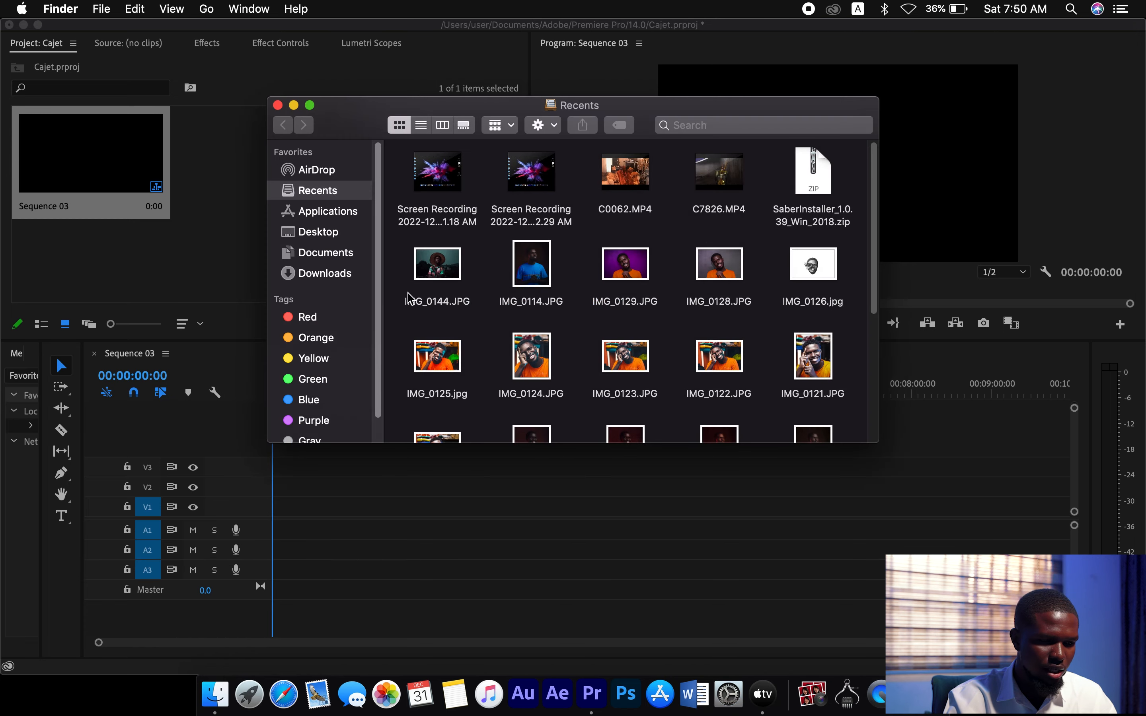
pyautogui.click(317, 235)
pyautogui.doubleClick(781, 180)
pyautogui.moveTo(611, 219); pyautogui.dragTo(220, 229)
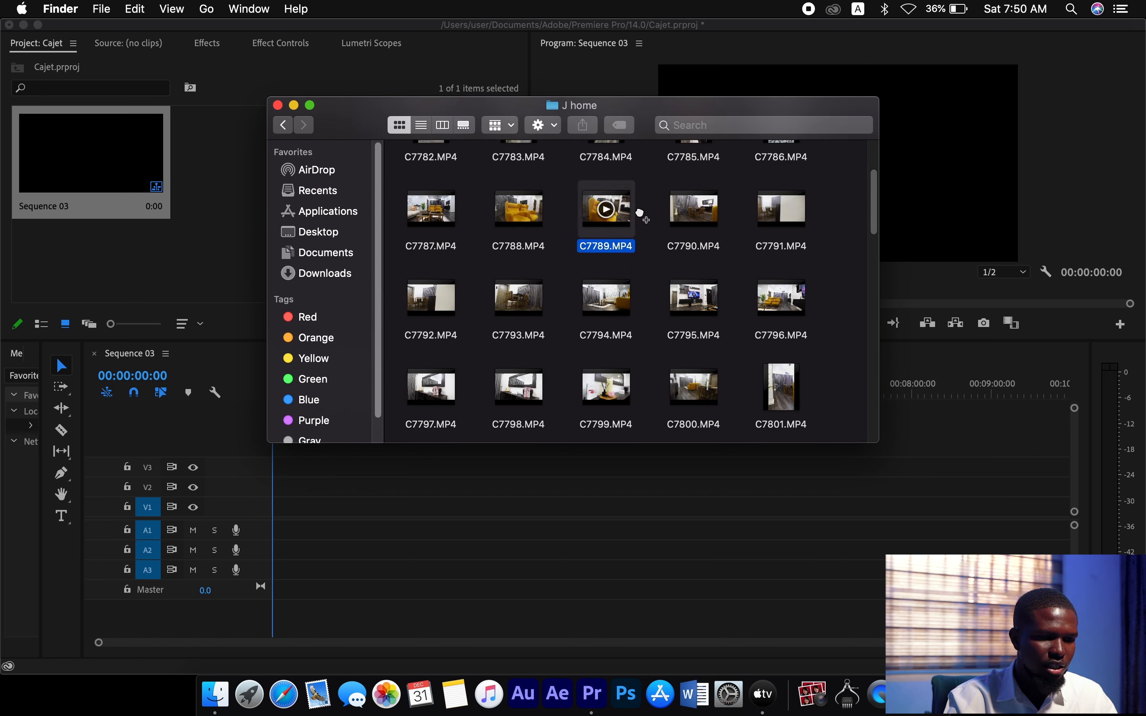
pyautogui.click(294, 105)
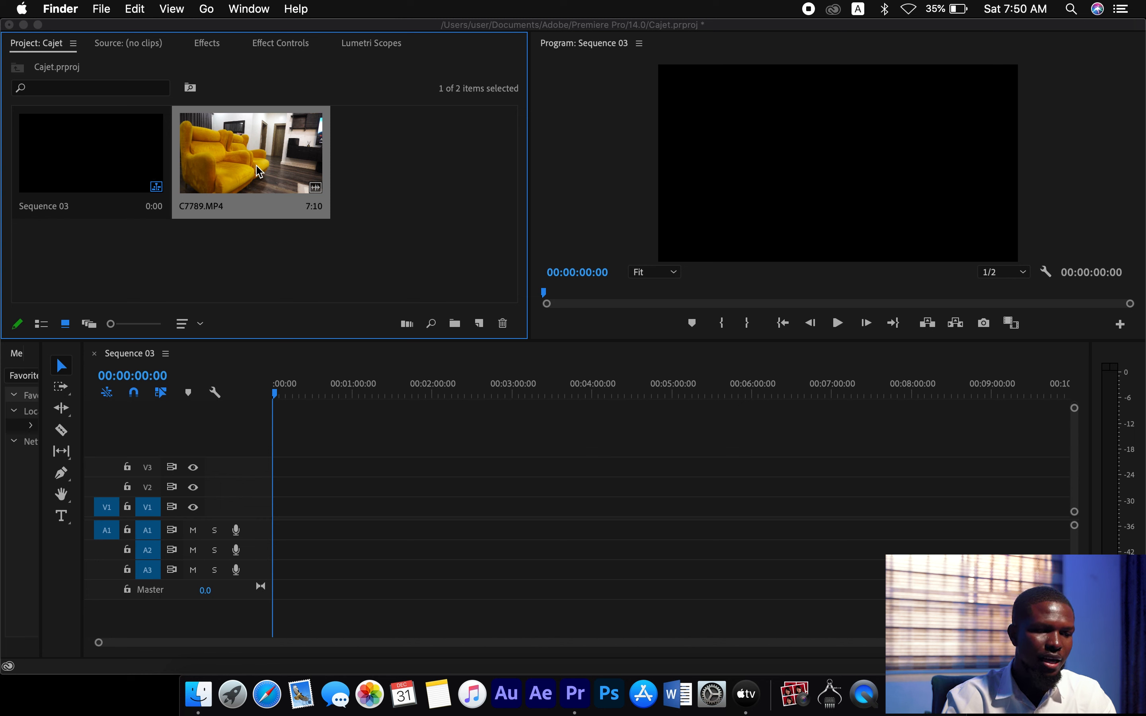
# - Place the C7789.MP4 clip on tracks V1 and A1 of Sequence 03, keeping the existing sequence settings
pyautogui.click(244, 157)
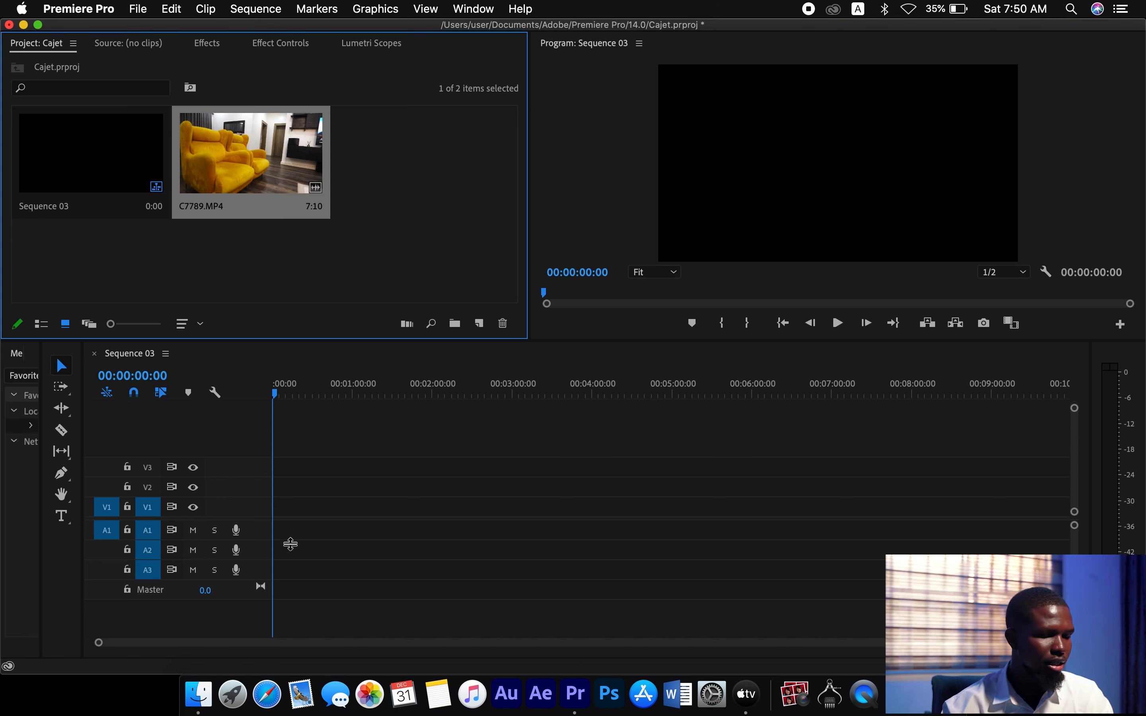
pyautogui.click(237, 205)
pyautogui.click(330, 283)
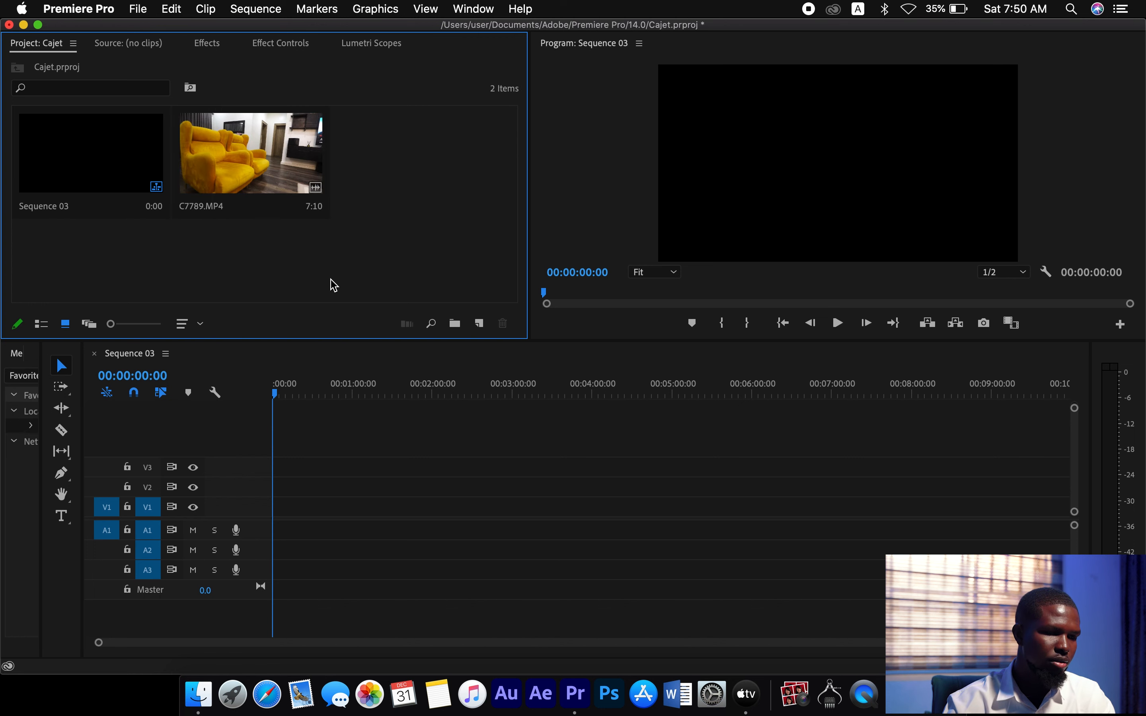
pyautogui.click(214, 131)
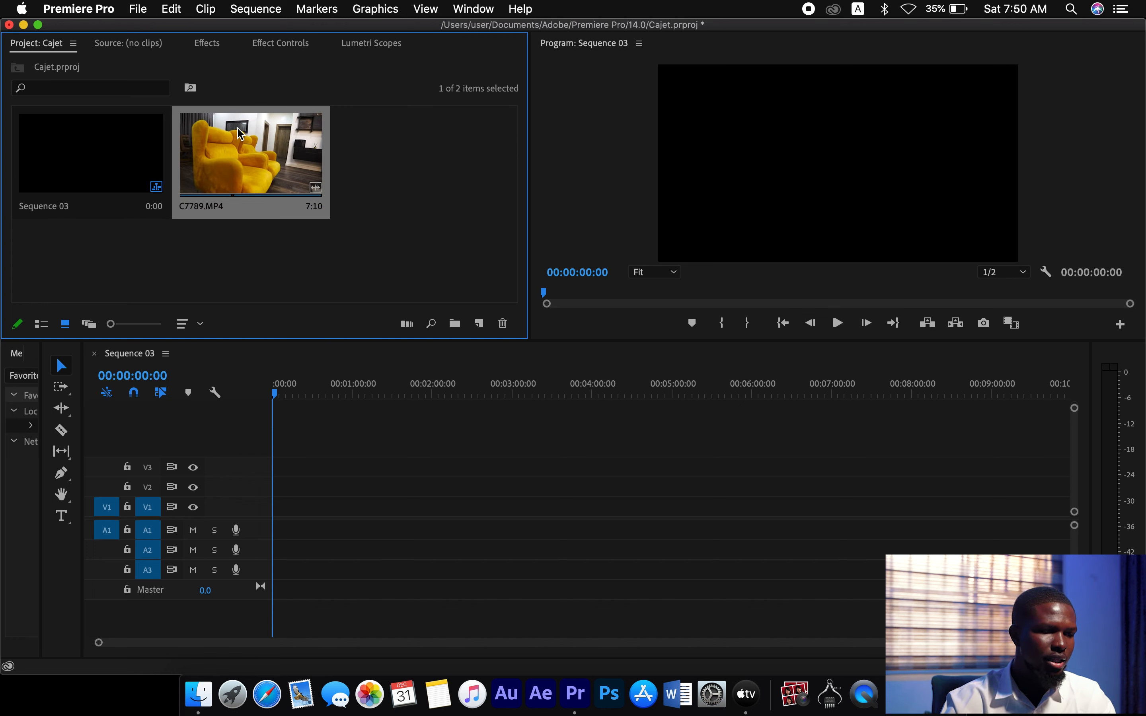
pyautogui.moveTo(239, 142); pyautogui.dragTo(274, 518)
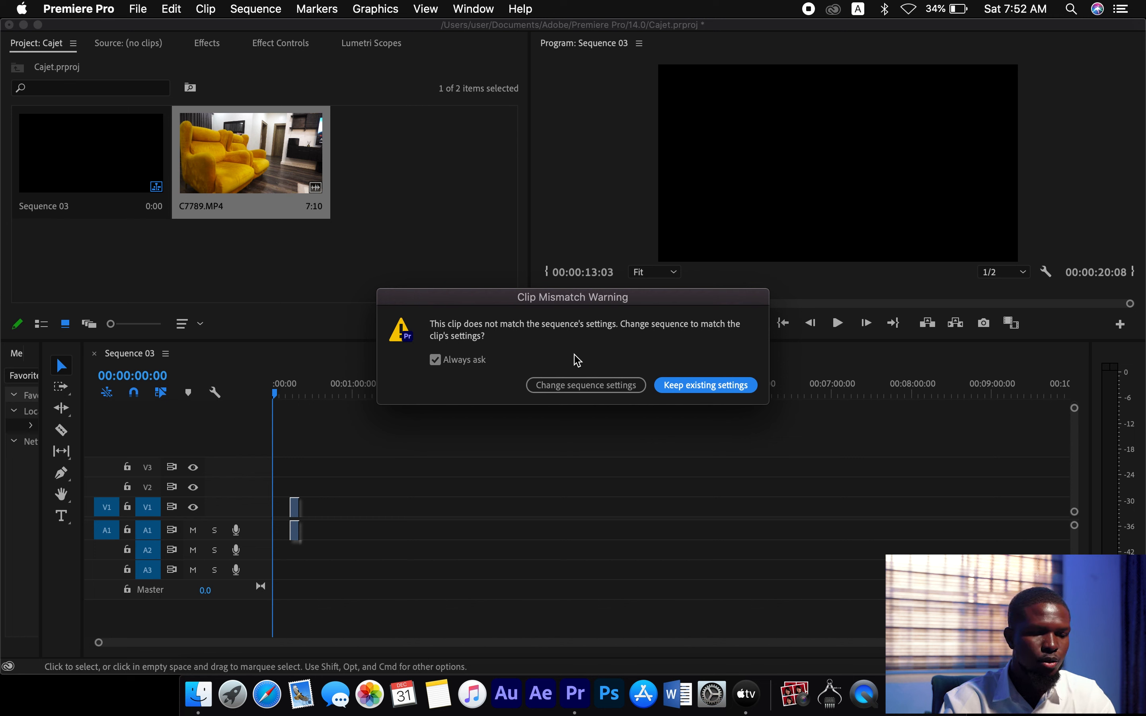
pyautogui.click(726, 390)
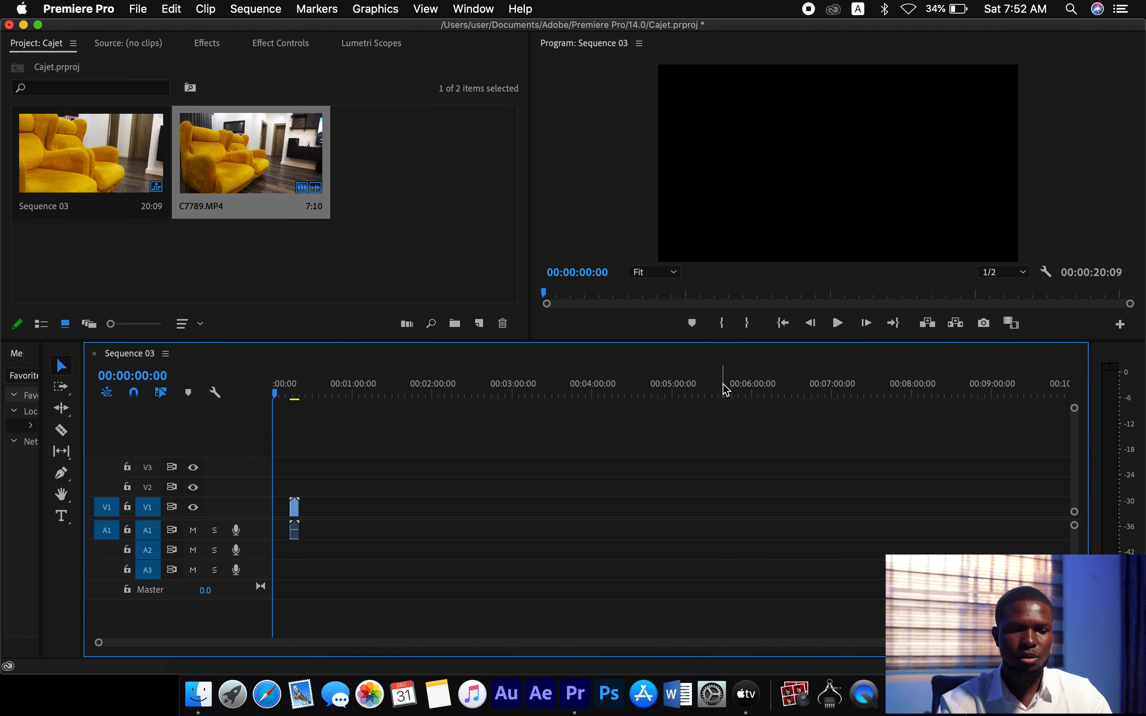
# - Park the playhead on the C7789.MP4 clip and set its Motion scale to 55 to fit the frame
pyautogui.click(294, 393)
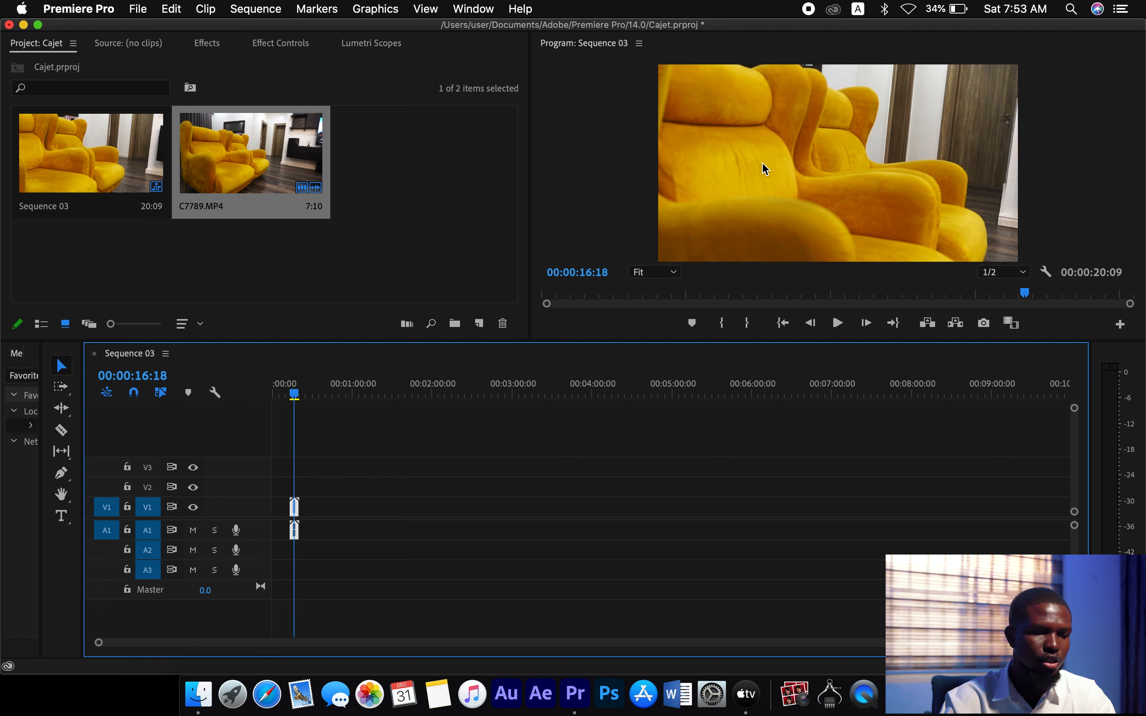
pyautogui.click(281, 44)
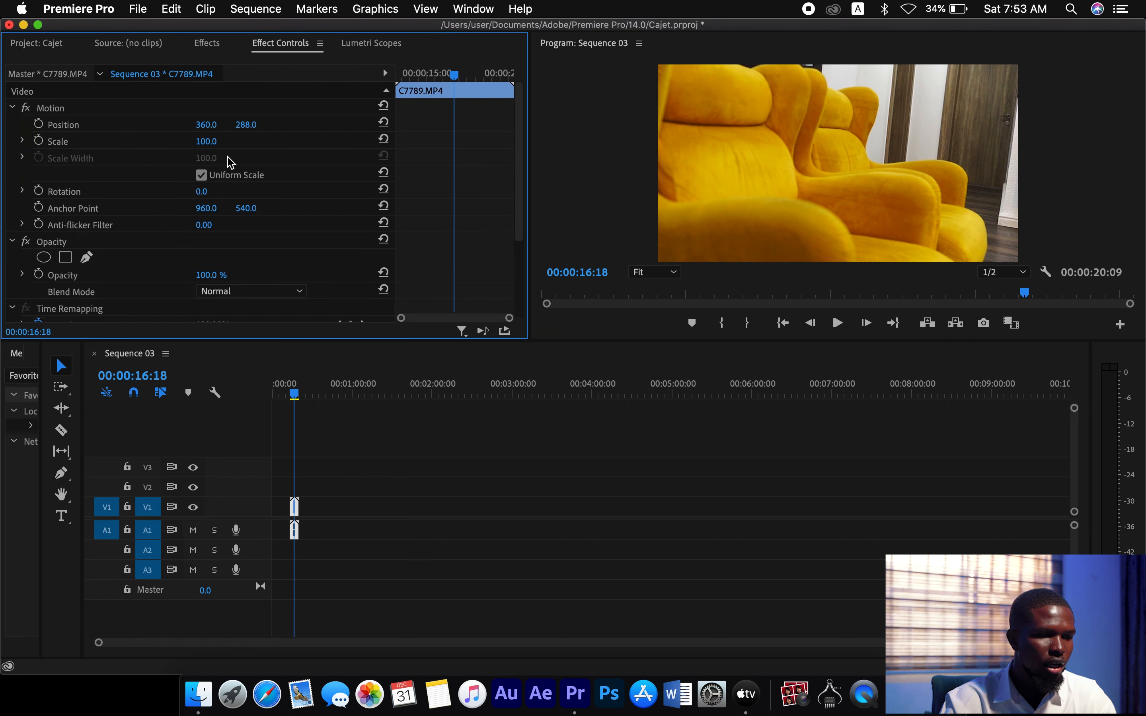
pyautogui.moveTo(206, 141); pyautogui.dragTo(184, 142)
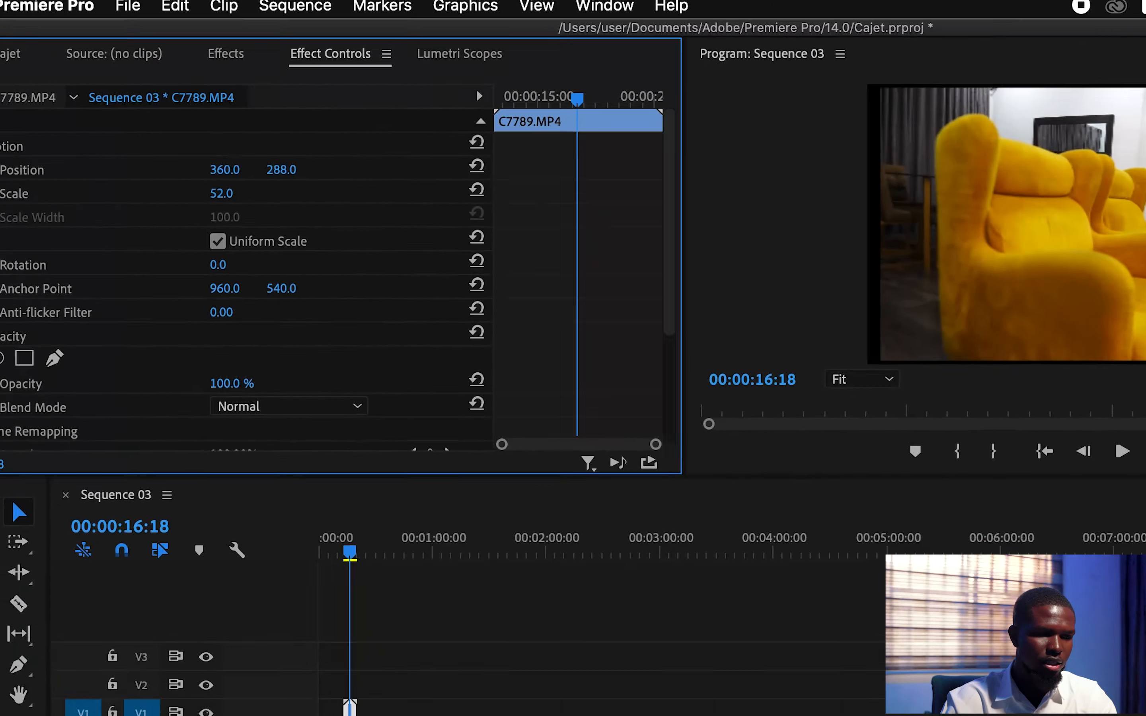
pyautogui.moveTo(221, 193); pyautogui.dragTo(224, 193)
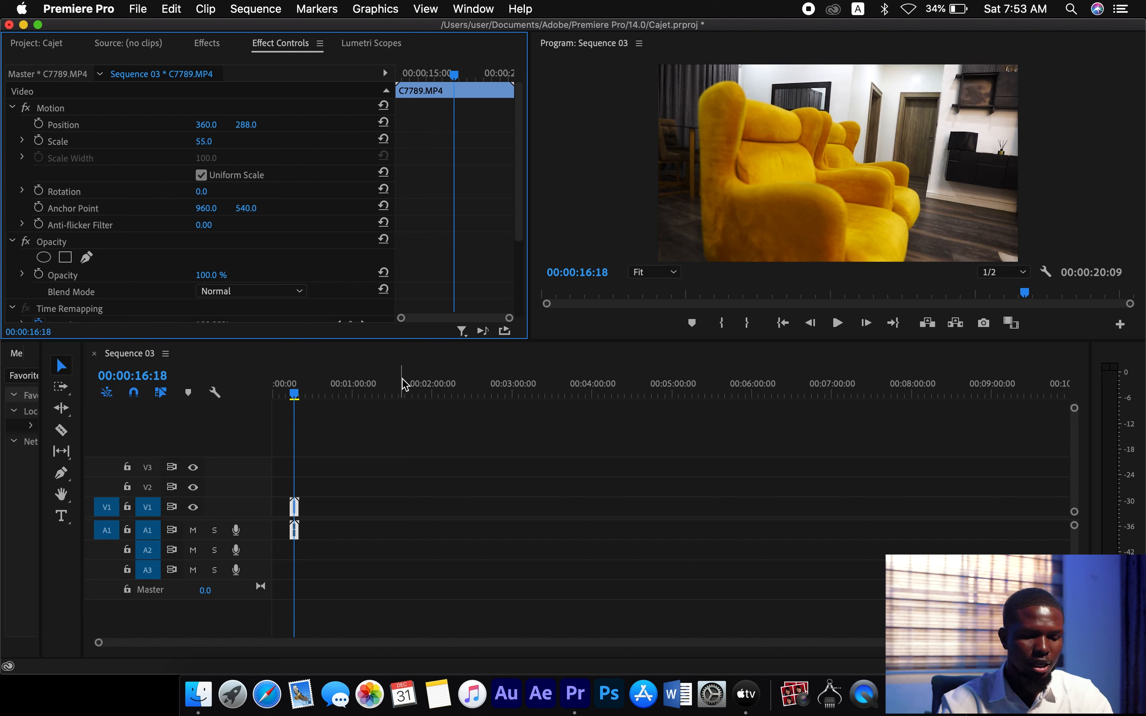
# - Remove the C7789.MP4 clip from the timeline and delete both the clip and Sequence 03 from the project
pyautogui.click(295, 507)
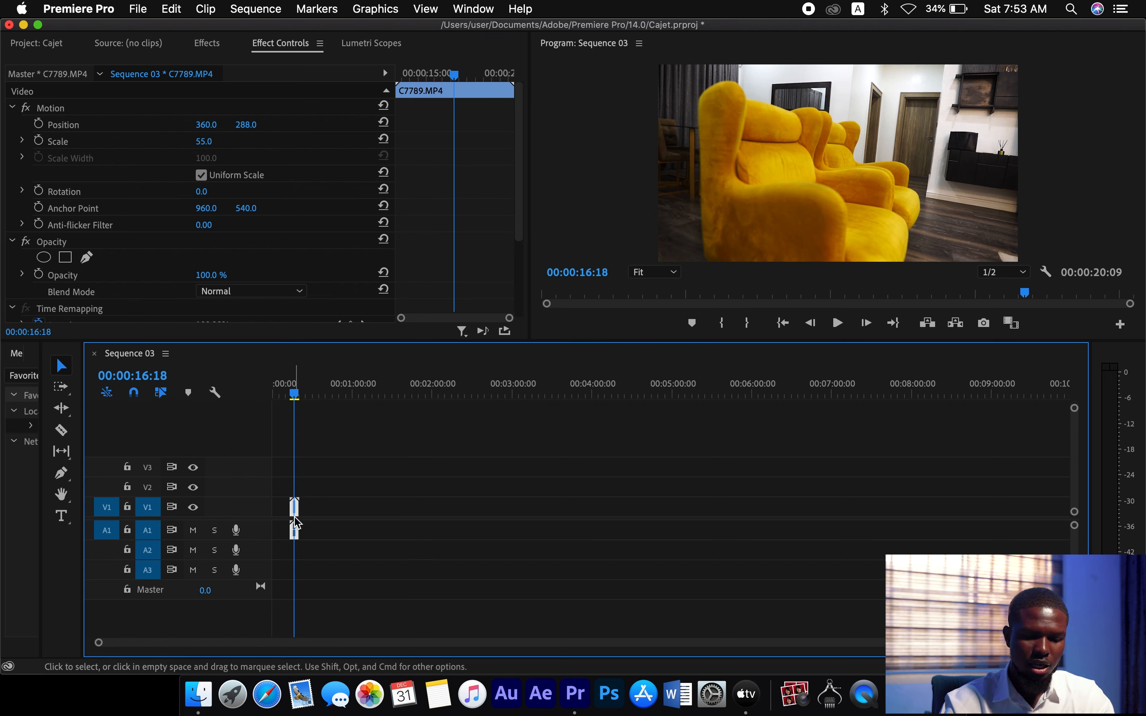
pyautogui.press('Delete')
pyautogui.click(34, 45)
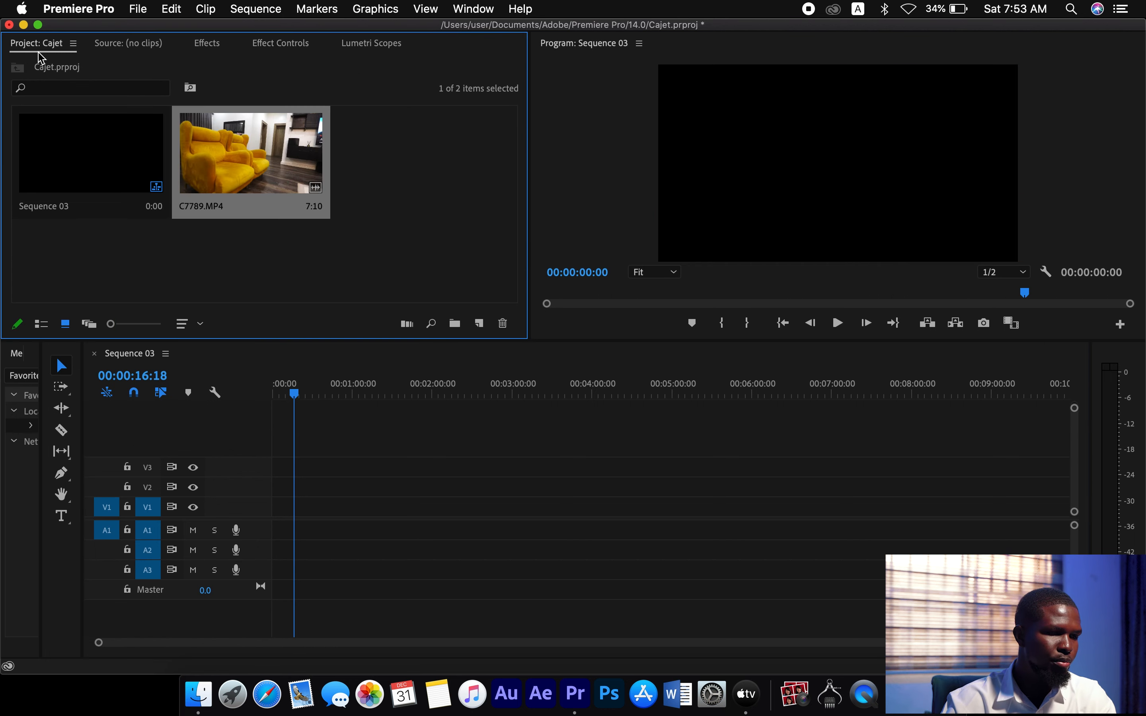
pyautogui.press('Delete')
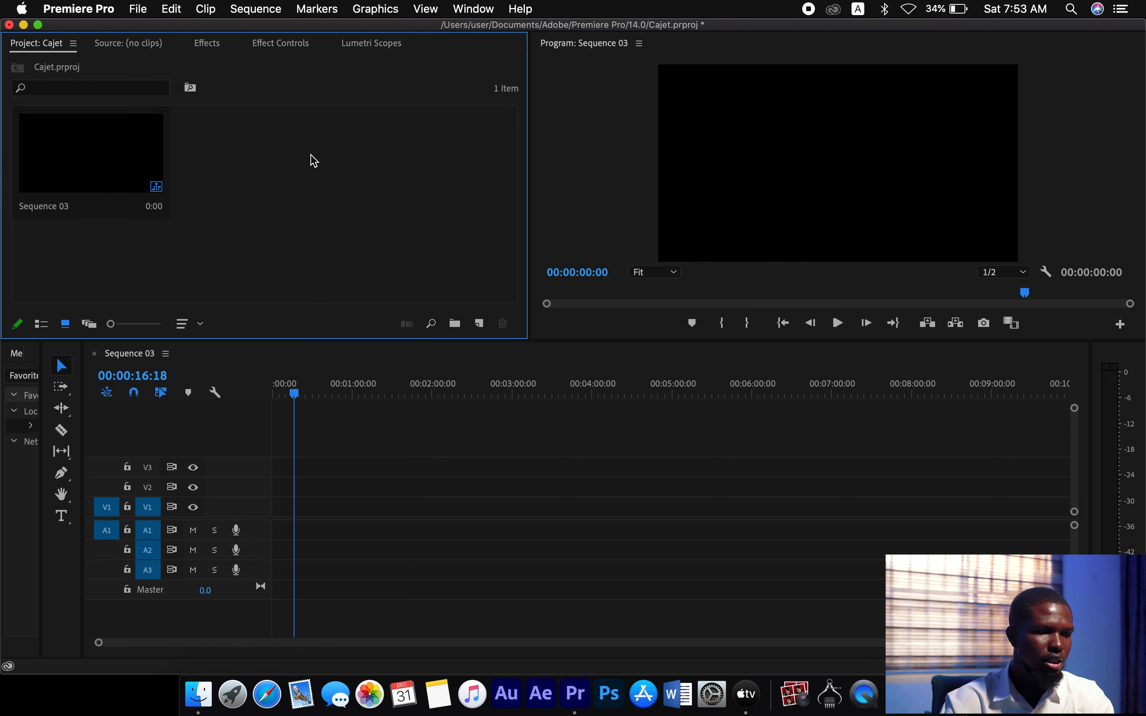
pyautogui.click(110, 180)
pyautogui.press('Delete')
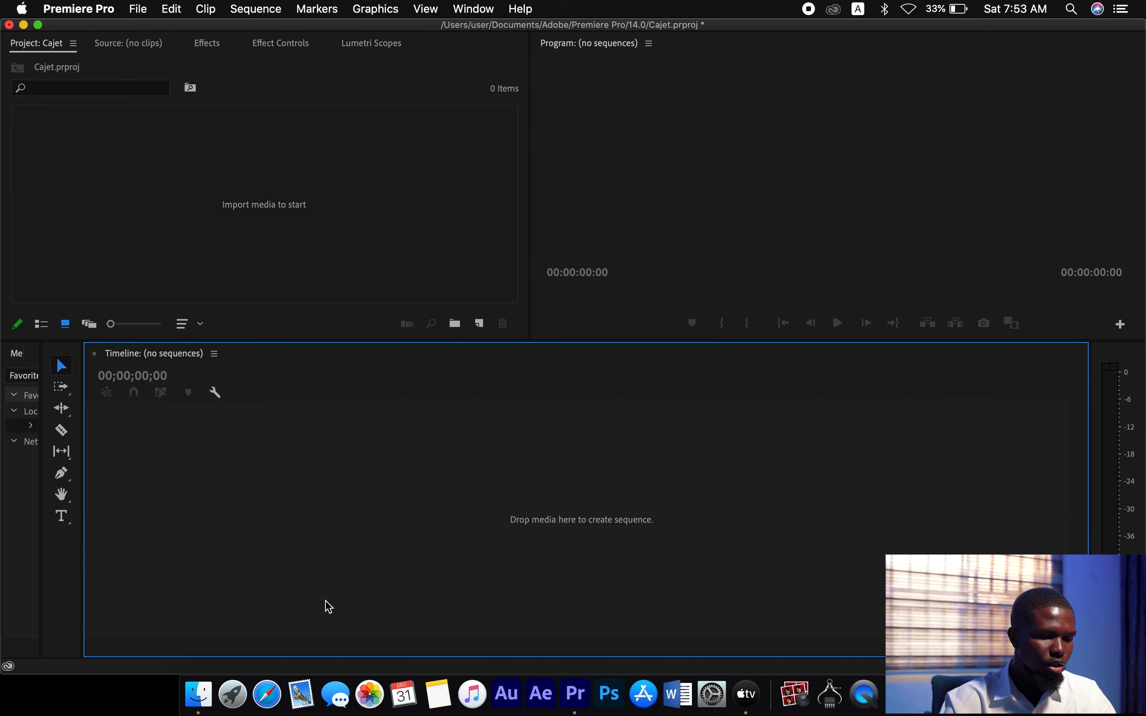
# - Switch to Finder and import C7789.MP4 from the J home folder into the empty project, minimizing the Finder window
pyautogui.click(199, 694)
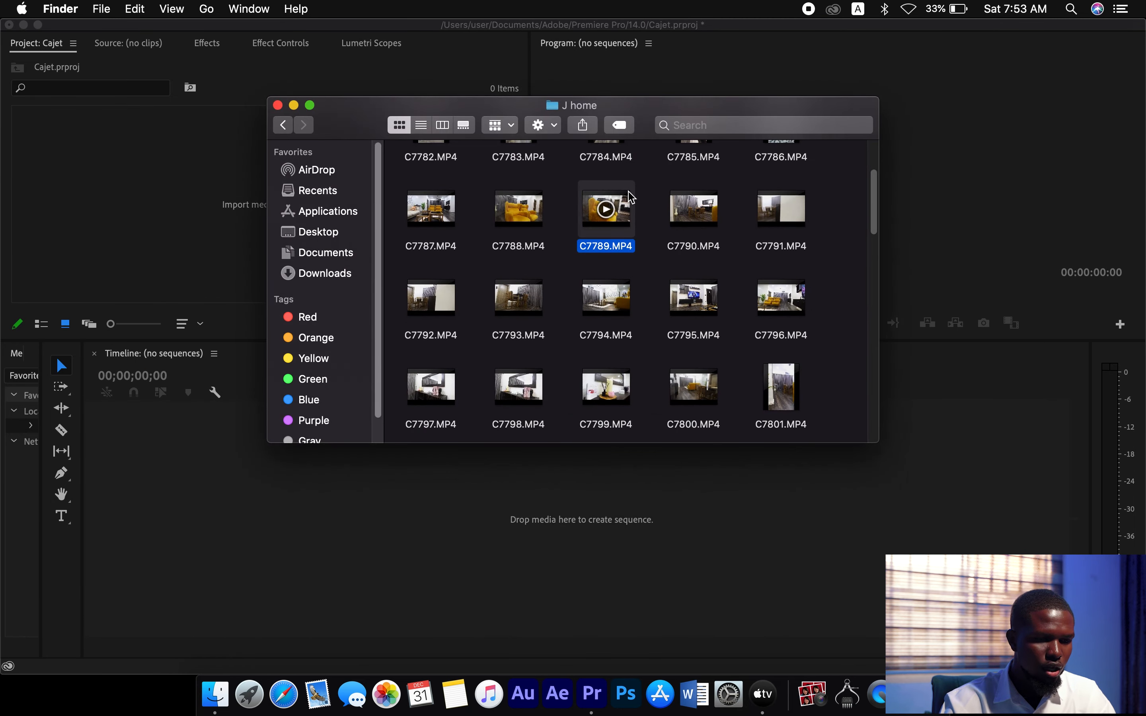
pyautogui.moveTo(626, 222); pyautogui.dragTo(138, 216)
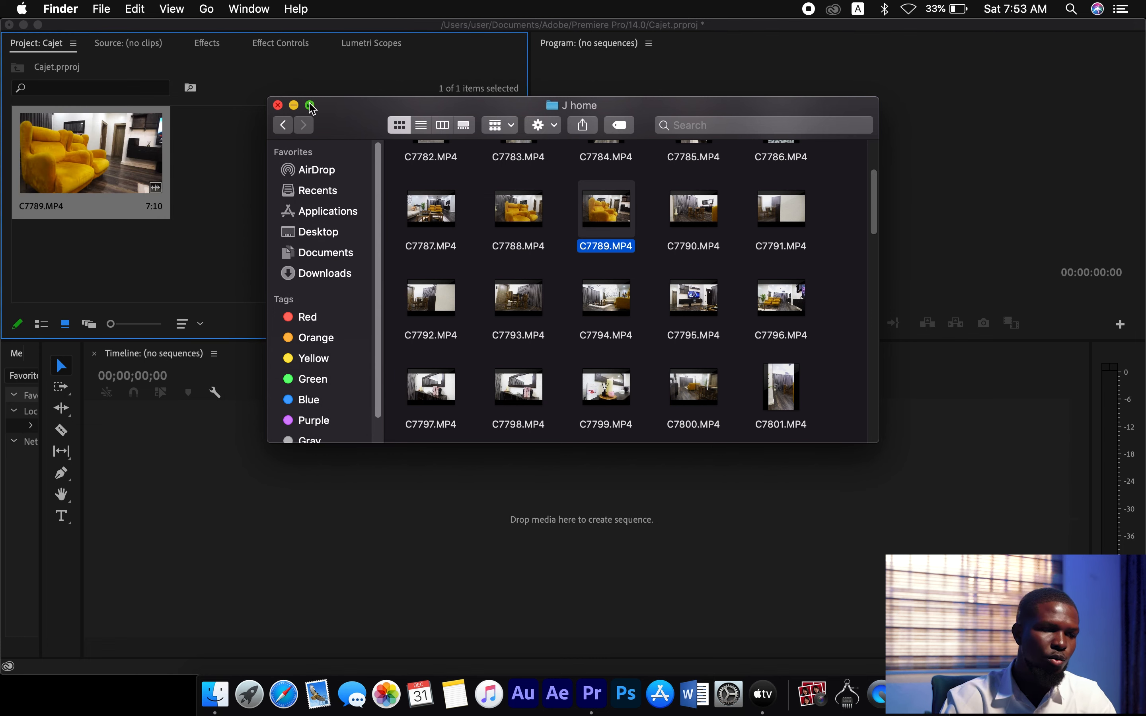
pyautogui.click(293, 105)
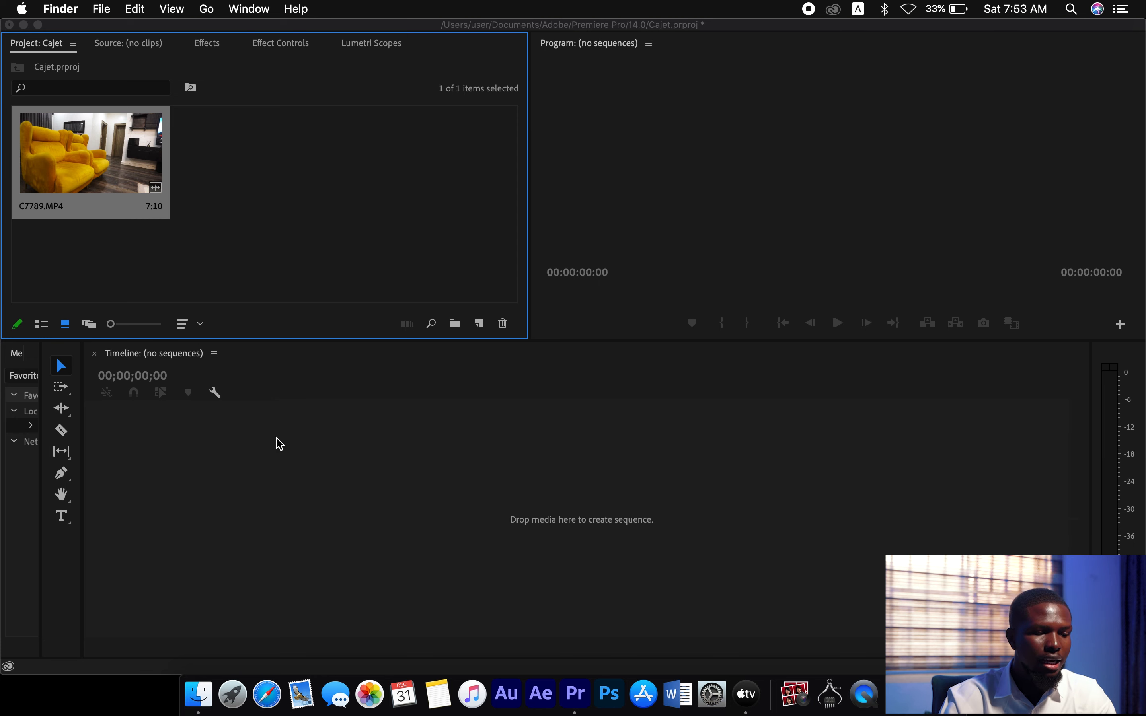
# - Create a sequence from C7789.MP4 by placing it in the empty timeline, and show the clip's effect controls
pyautogui.click(111, 141)
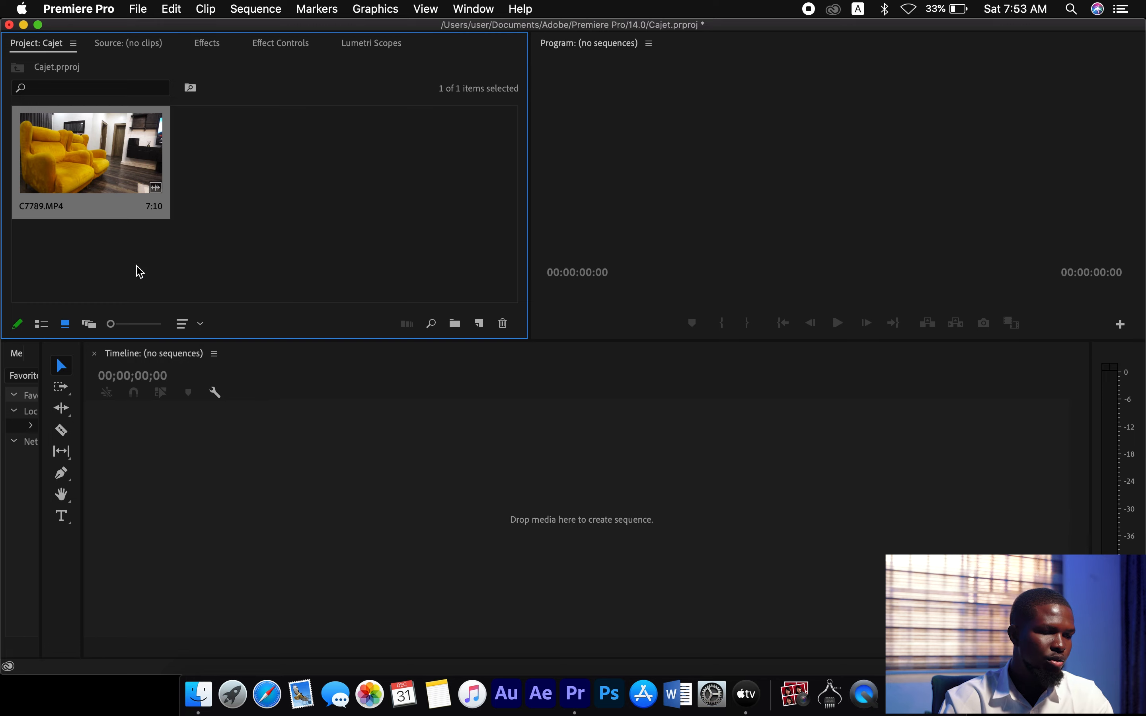
pyautogui.moveTo(217, 512); pyautogui.dragTo(218, 512)
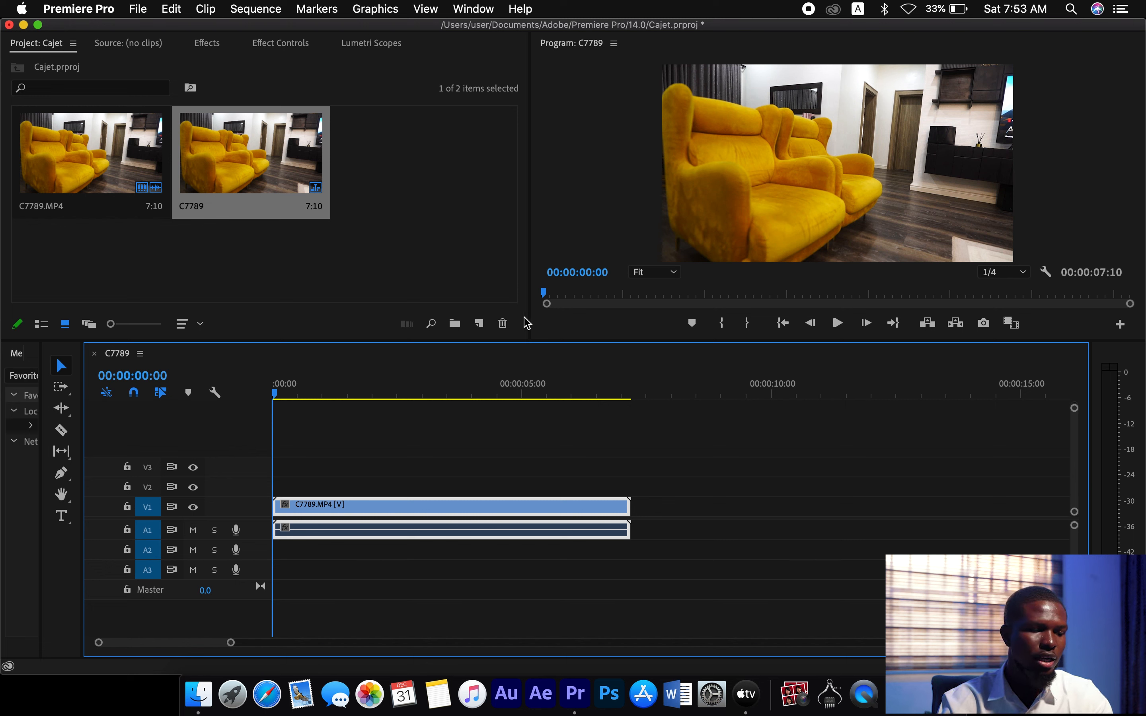
pyautogui.click(286, 45)
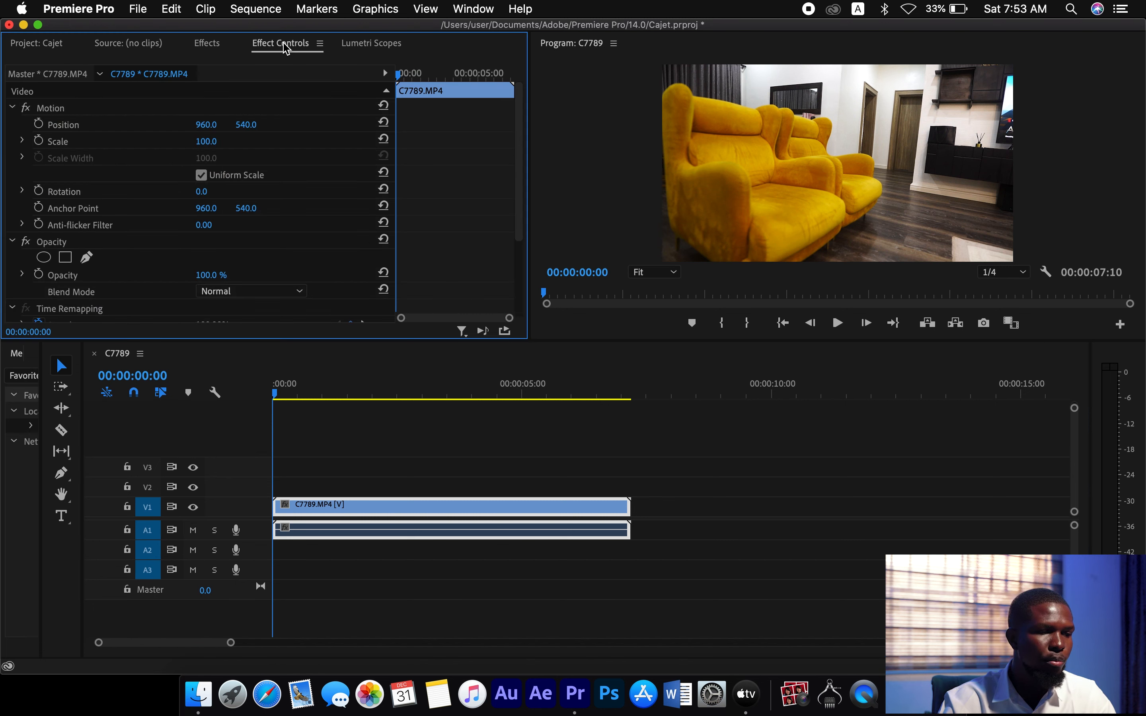